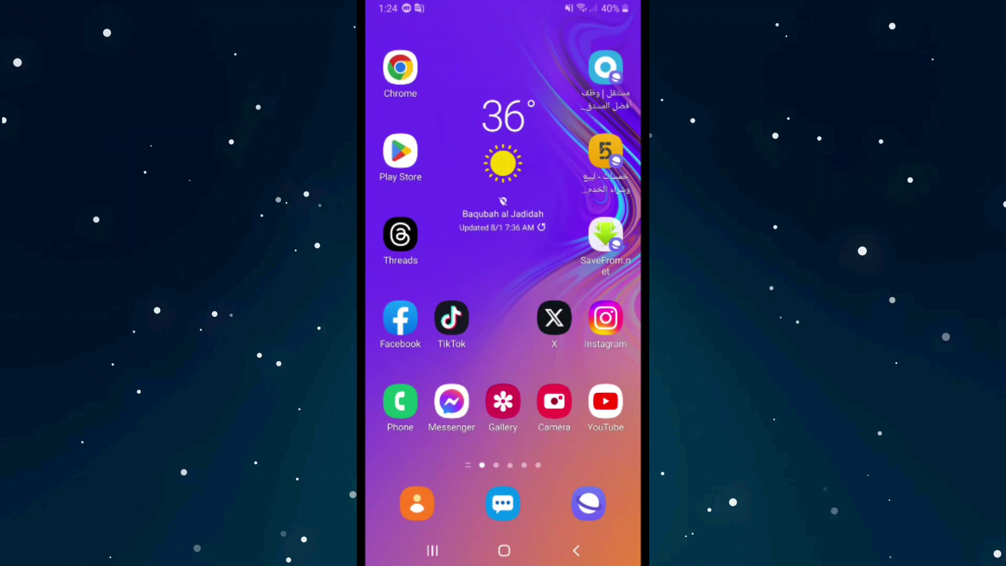
# Step: Launch Instagram and show the account's own profile page with its posts grid
pyautogui.click(605, 317)
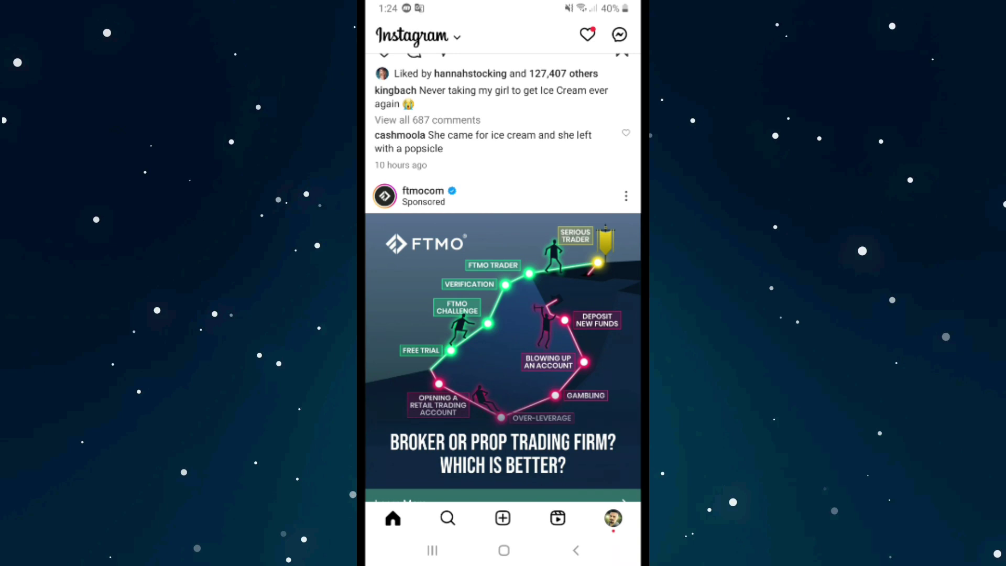
pyautogui.click(613, 519)
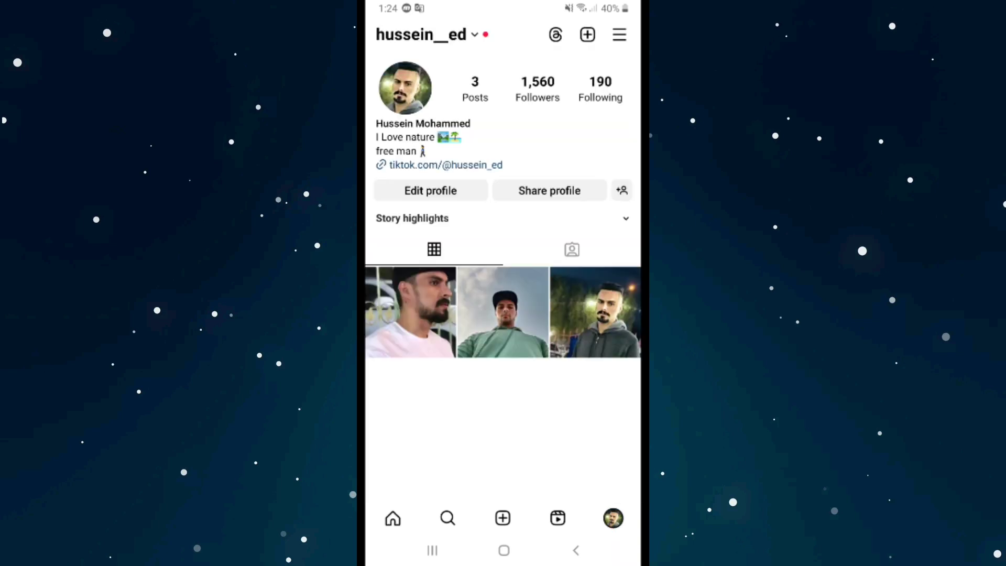
# Step: Open Settings and privacy from the profile's options menu
pyautogui.click(619, 35)
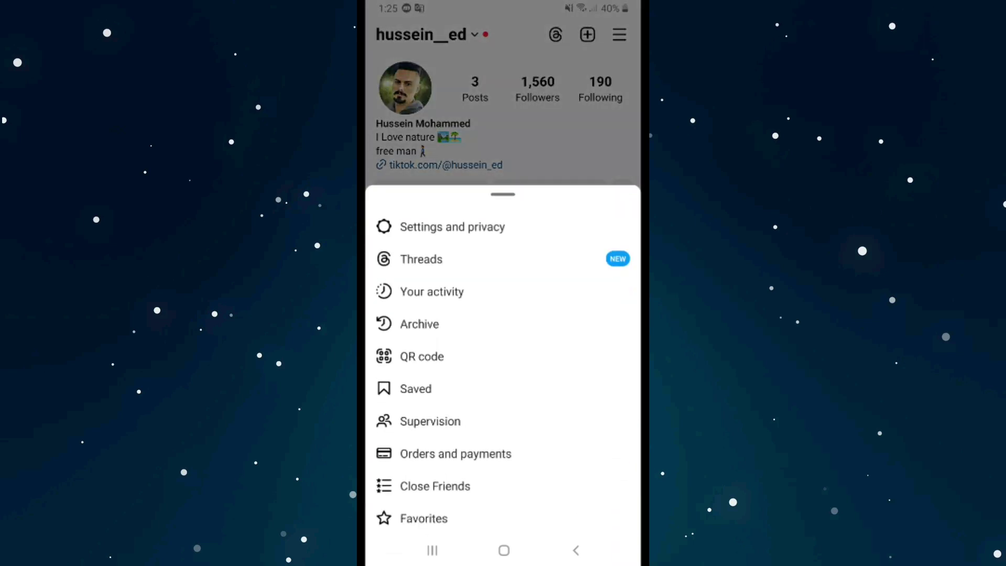
pyautogui.click(452, 227)
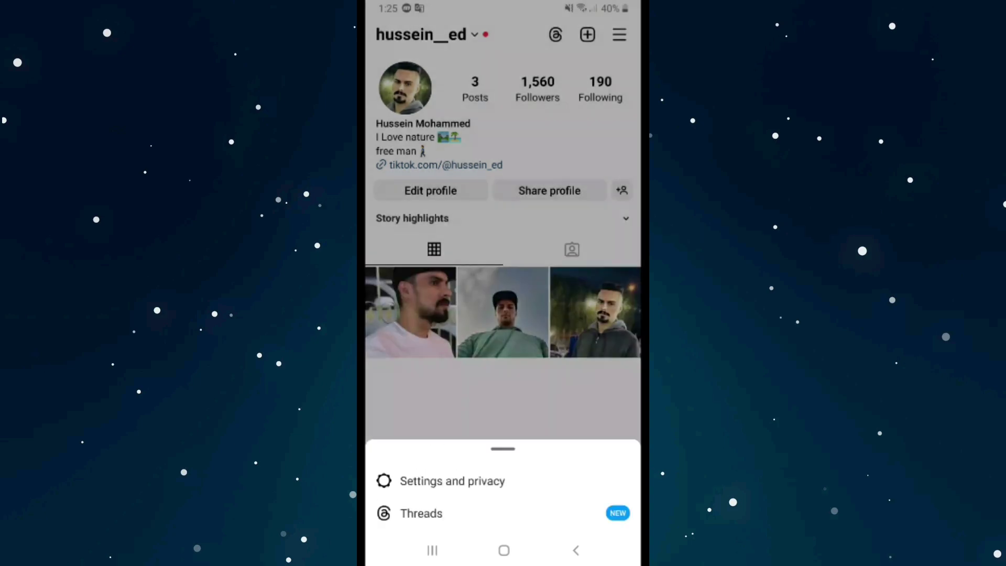
pyautogui.scroll(-5, 504, 315)
pyautogui.scroll(-5, 504, 315)
pyautogui.scroll(-5, 503, 314)
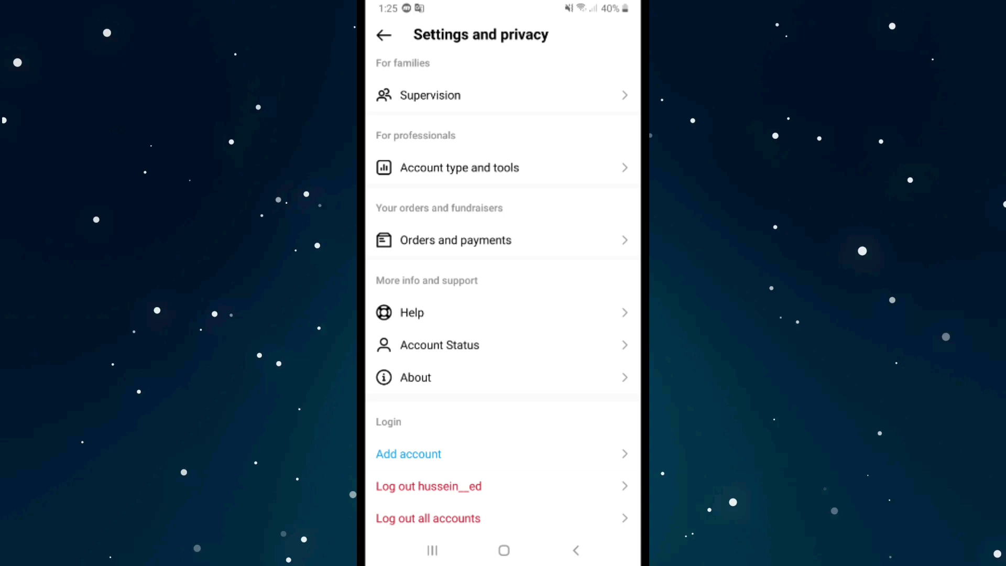
pyautogui.click(503, 486)
pyautogui.click(503, 518)
pyautogui.click(504, 486)
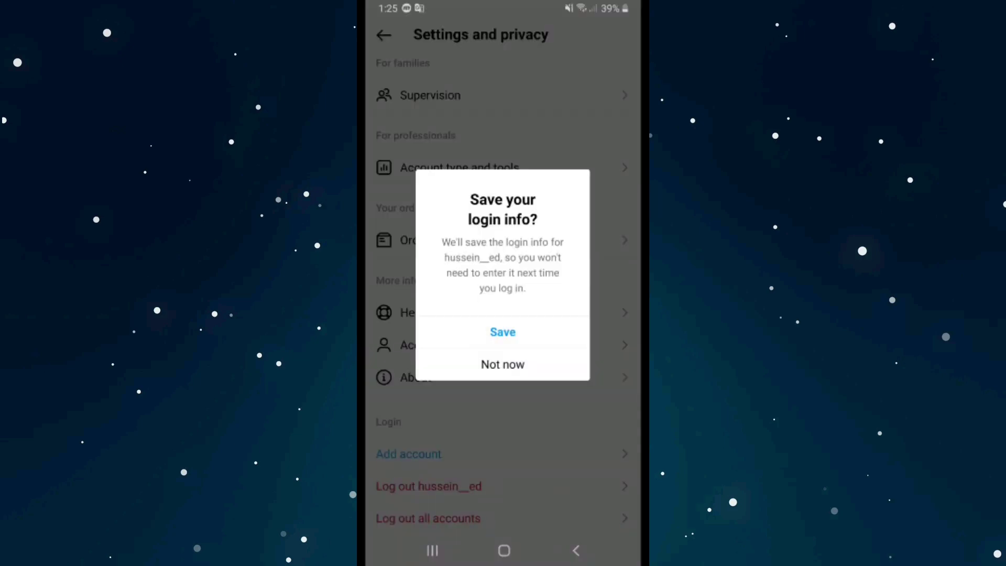
# Step: Save this account's login info and confirm logging out of it
pyautogui.click(503, 333)
pyautogui.click(502, 332)
pyautogui.click(503, 333)
pyautogui.click(503, 299)
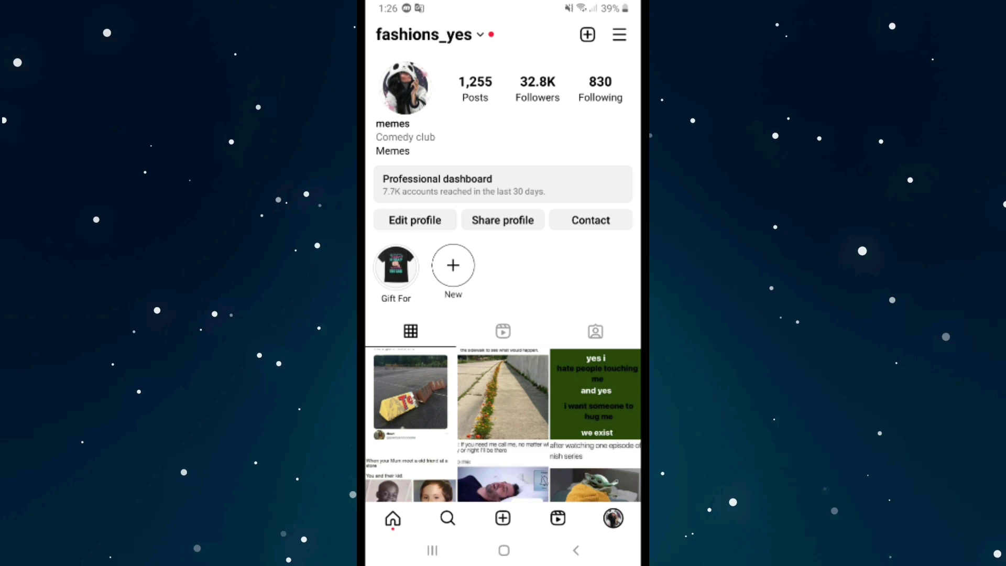
# Step: From Settings and privacy, choose Add account, then Log into existing account
pyautogui.click(620, 34)
pyautogui.click(453, 129)
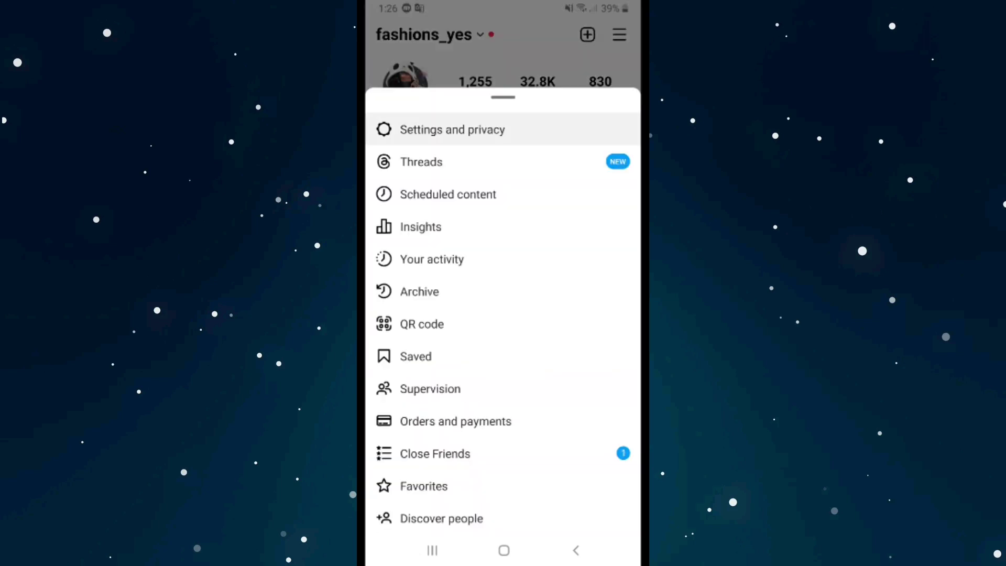
pyautogui.scroll(-5, 503, 314)
pyautogui.scroll(-10, 504, 315)
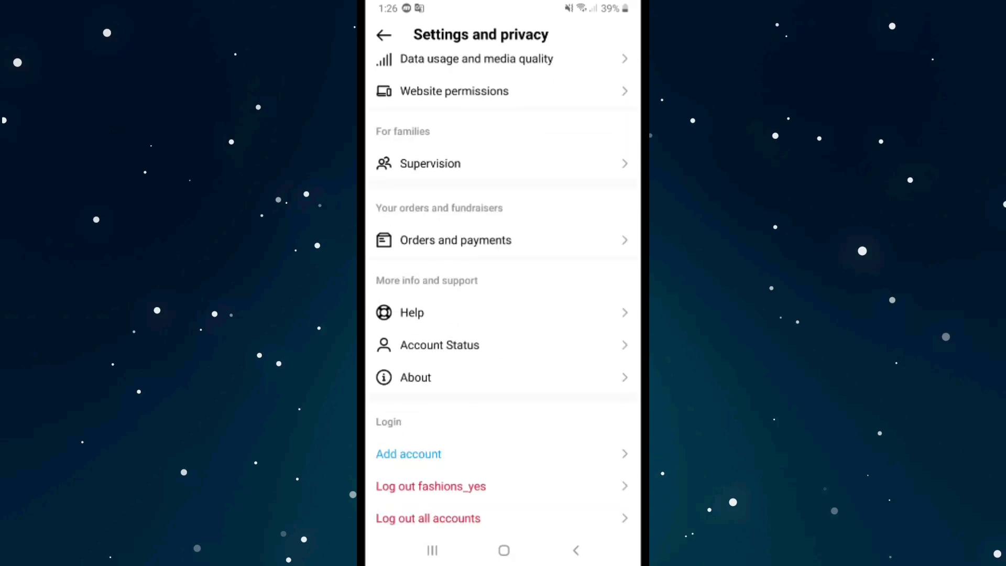
pyautogui.click(503, 453)
pyautogui.click(503, 489)
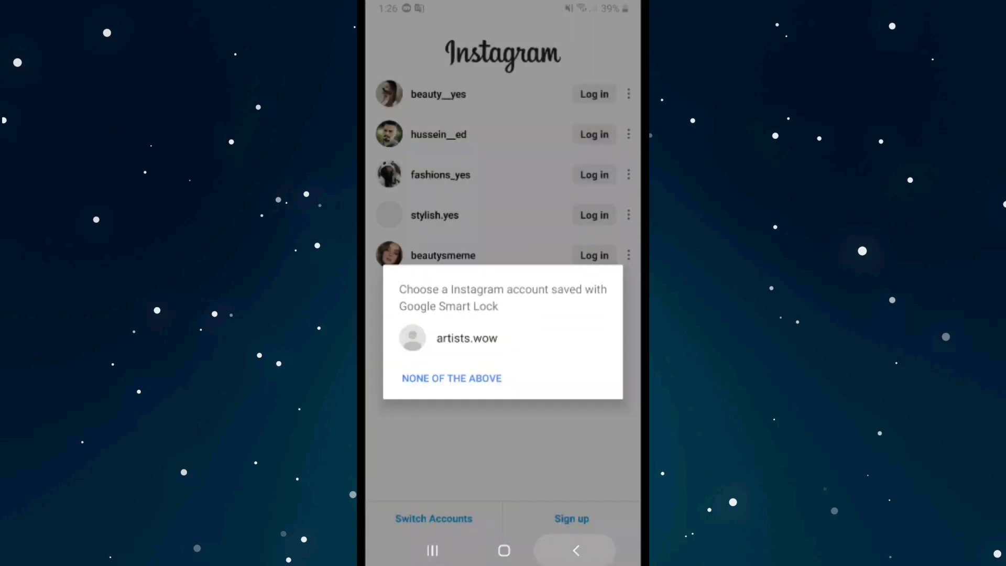
# Step: Dismiss the Google Smart Lock account chooser and go to the search and explore page
pyautogui.click(575, 550)
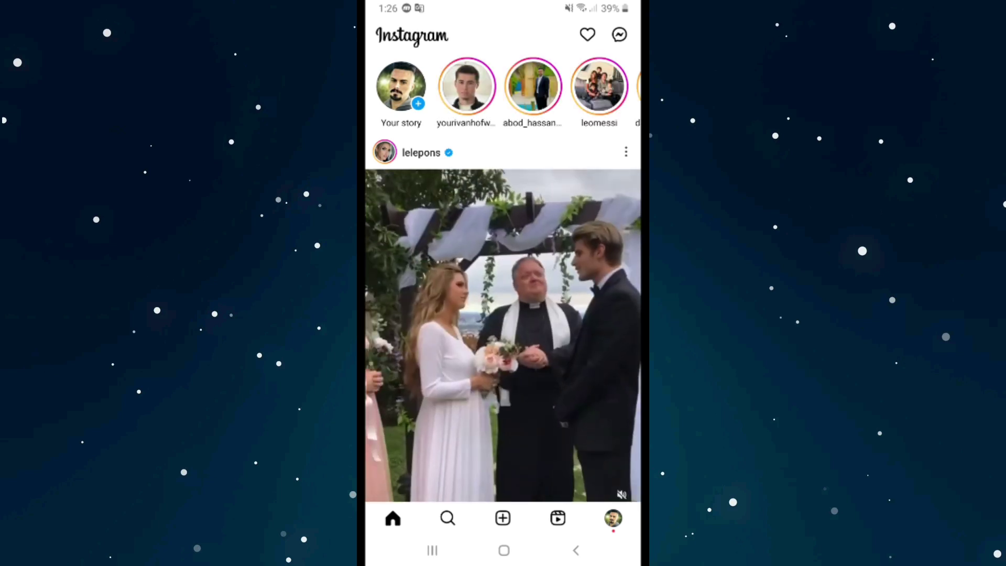
pyautogui.click(447, 519)
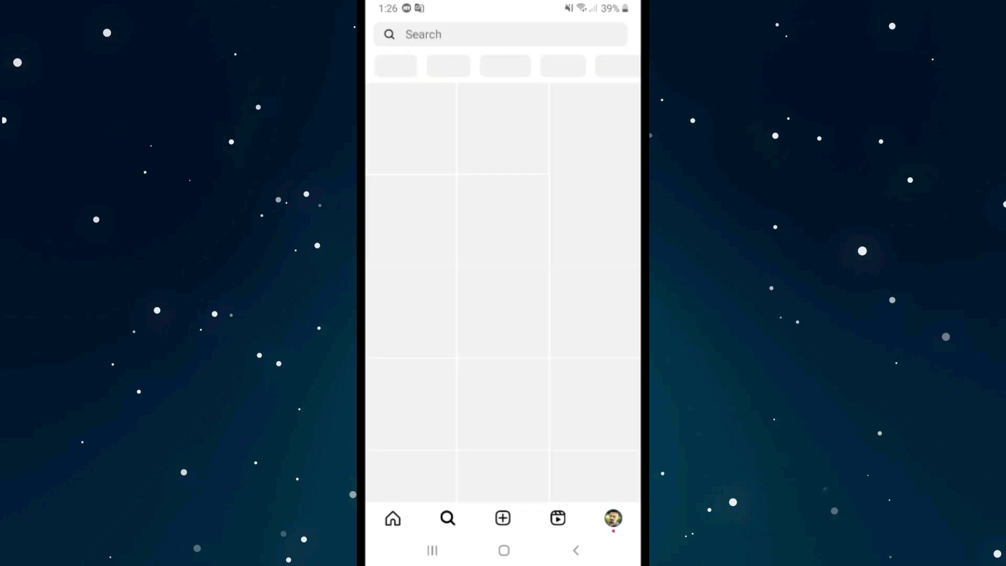